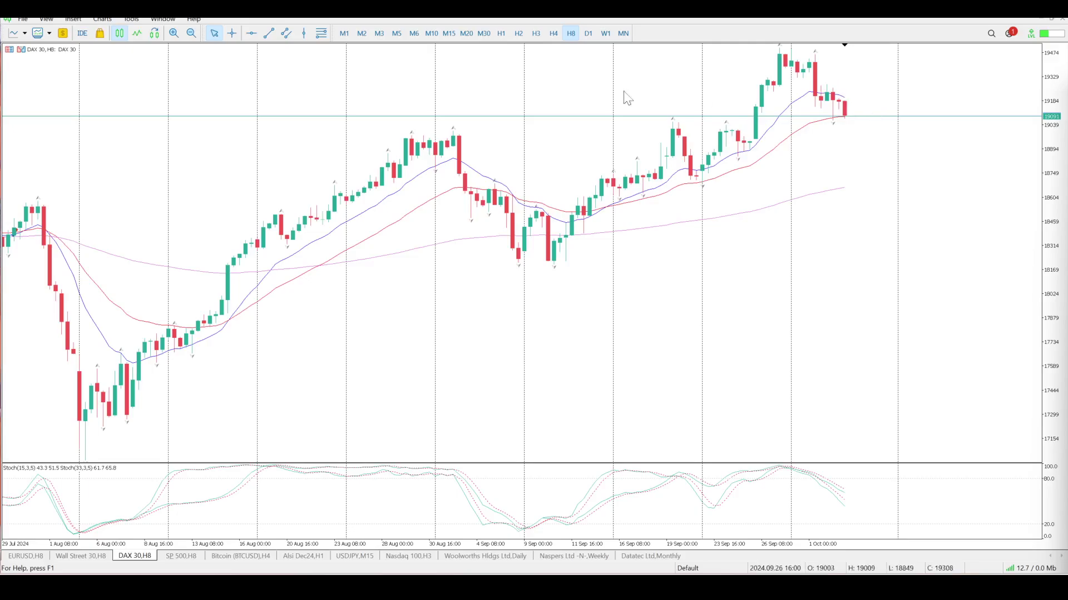
Step: Place two red horizontal support lines below the price, the upper one at 19052
click(251, 32)
click(545, 144)
drag(545, 140, 552, 124)
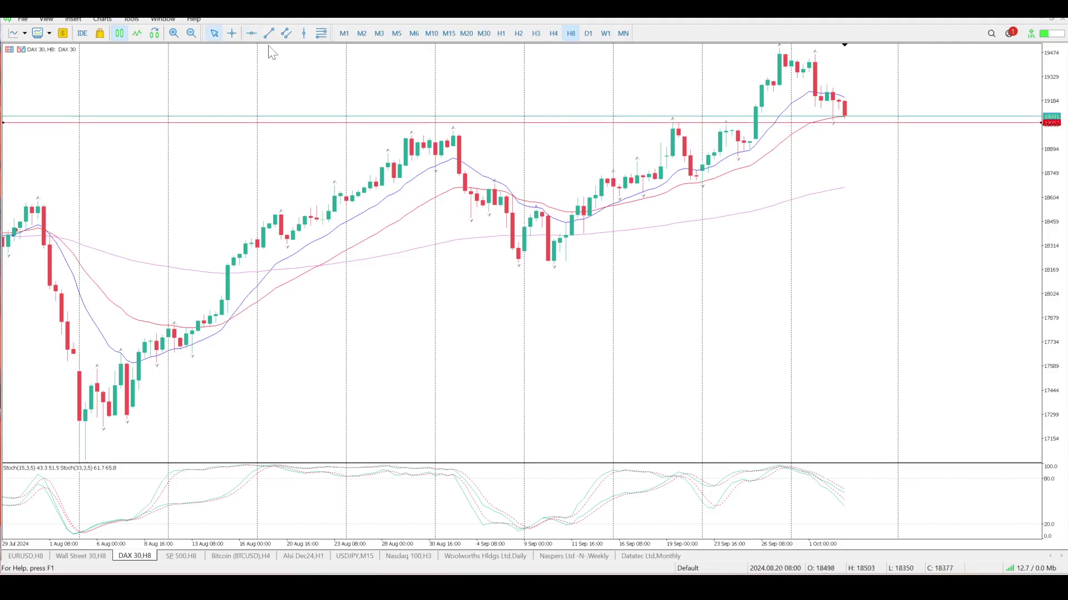
click(251, 33)
drag(365, 119, 360, 152)
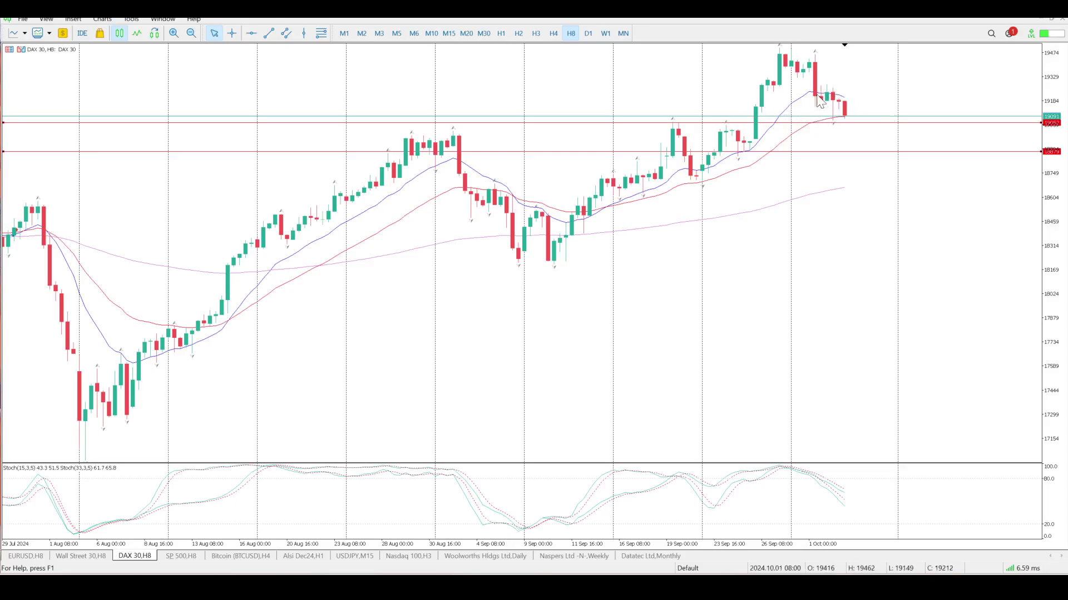
mouse_move(808, 127)
Step: Add a resistance line near 19264, then on H3 raise the upper support line to 19060
click(250, 34)
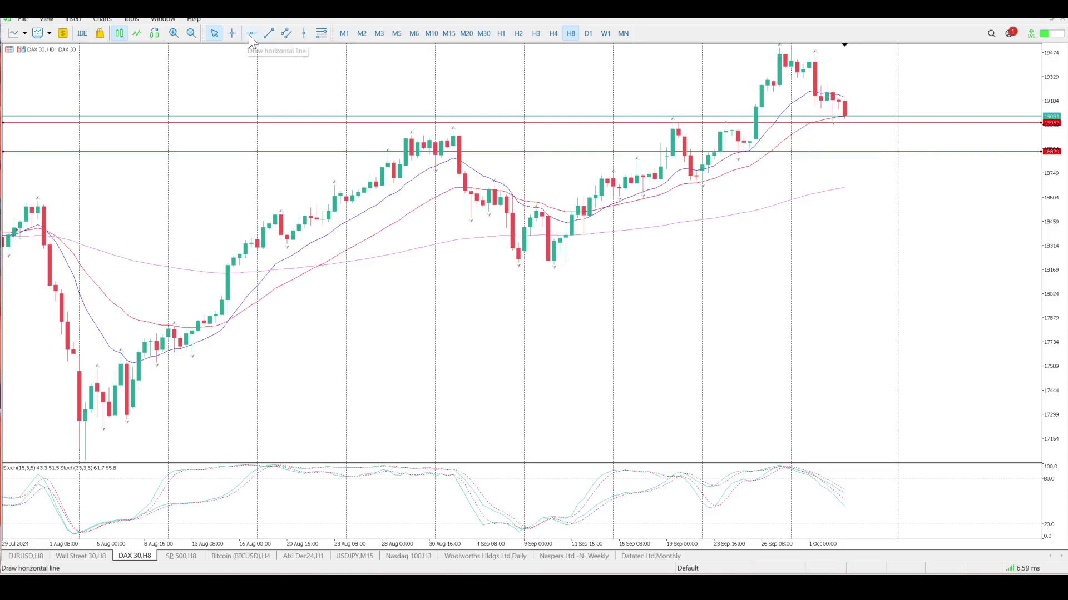
drag(854, 98, 857, 88)
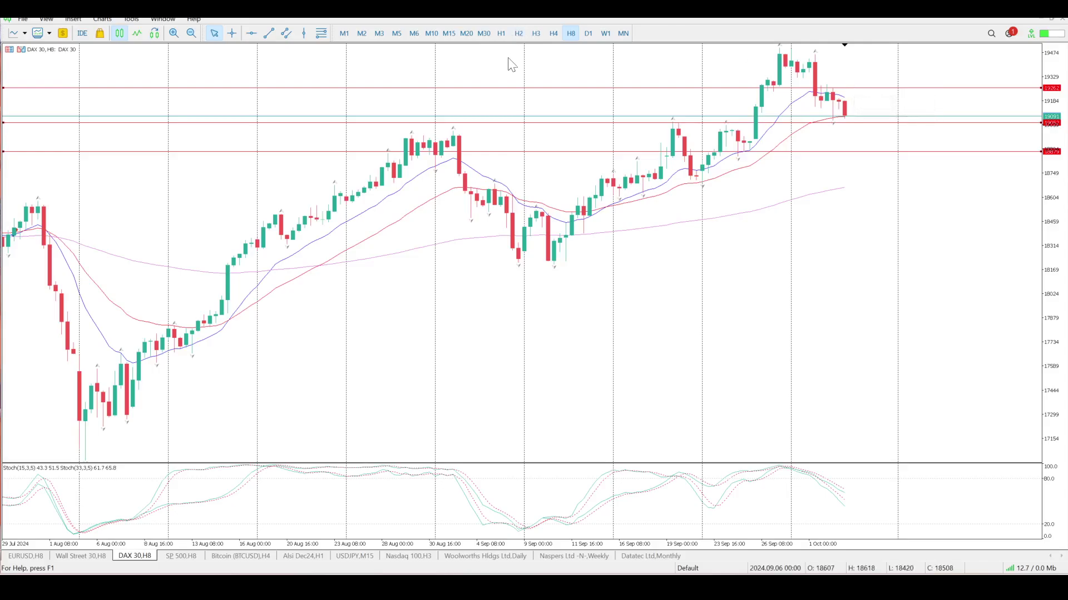
click(535, 35)
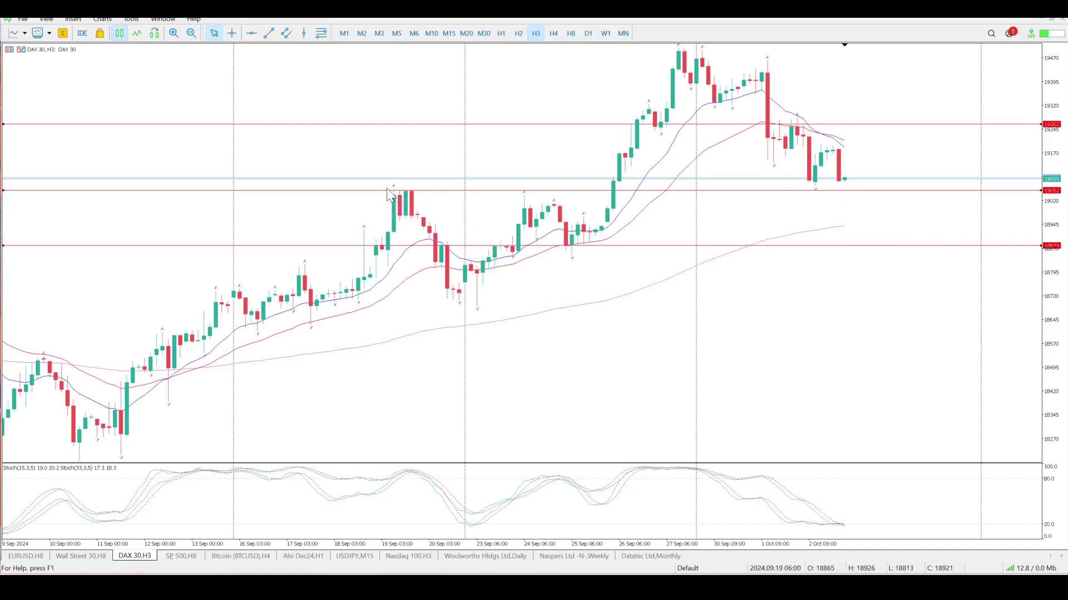
drag(374, 190, 377, 188)
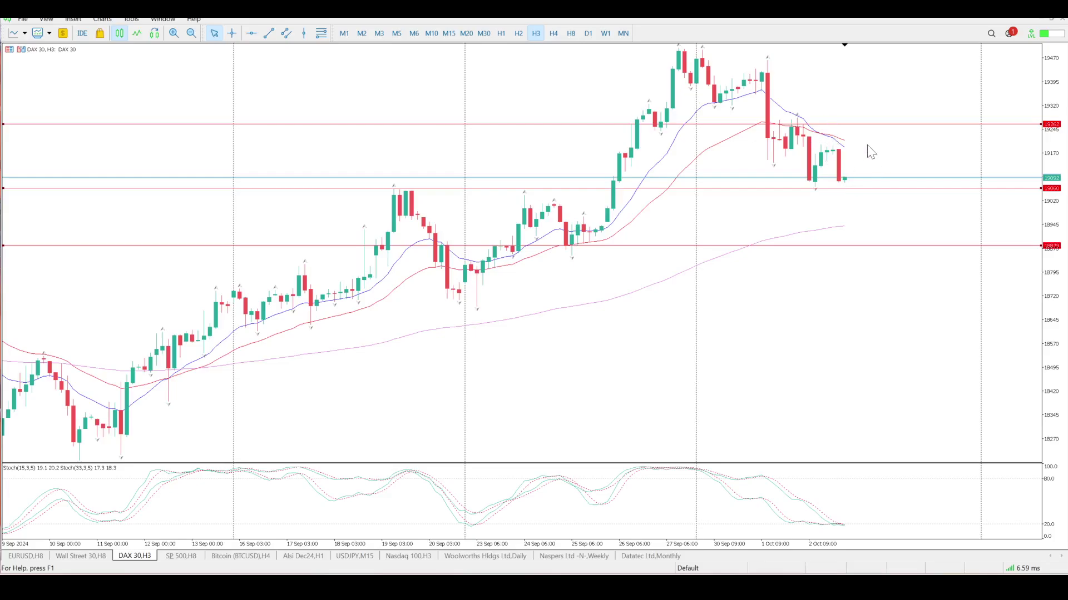
Step: On H1, draw an equidistant channel along the falling highs and extend its lower line left
click(501, 33)
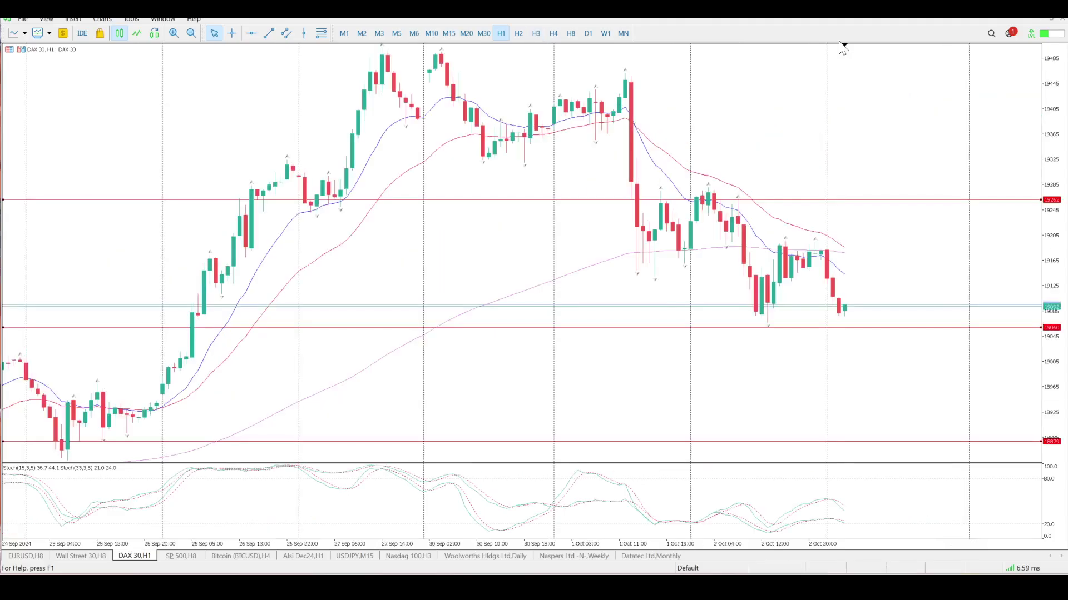
click(286, 33)
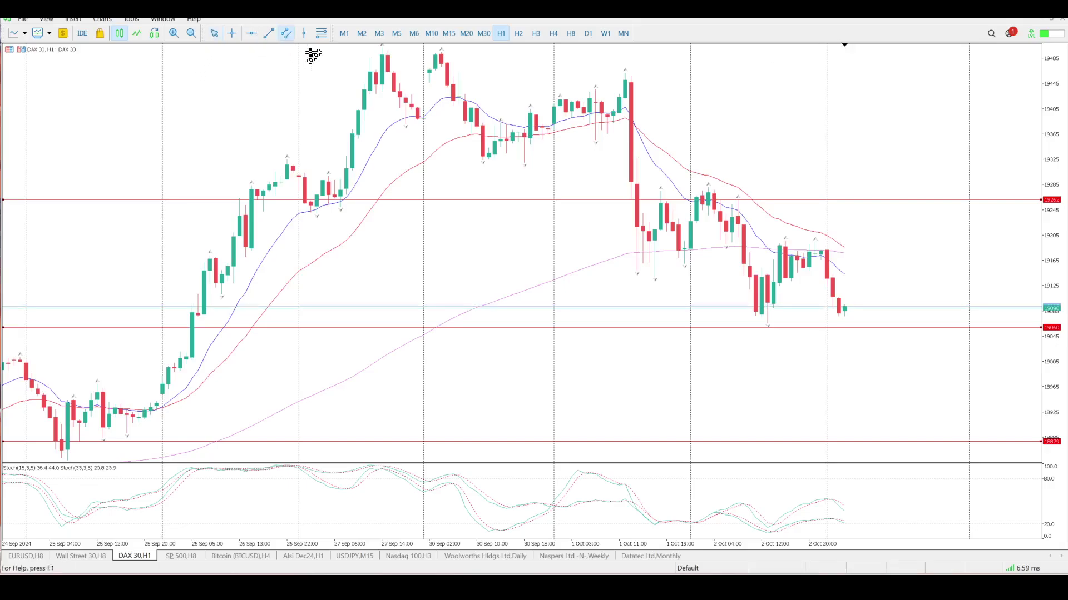
drag(676, 170, 877, 276)
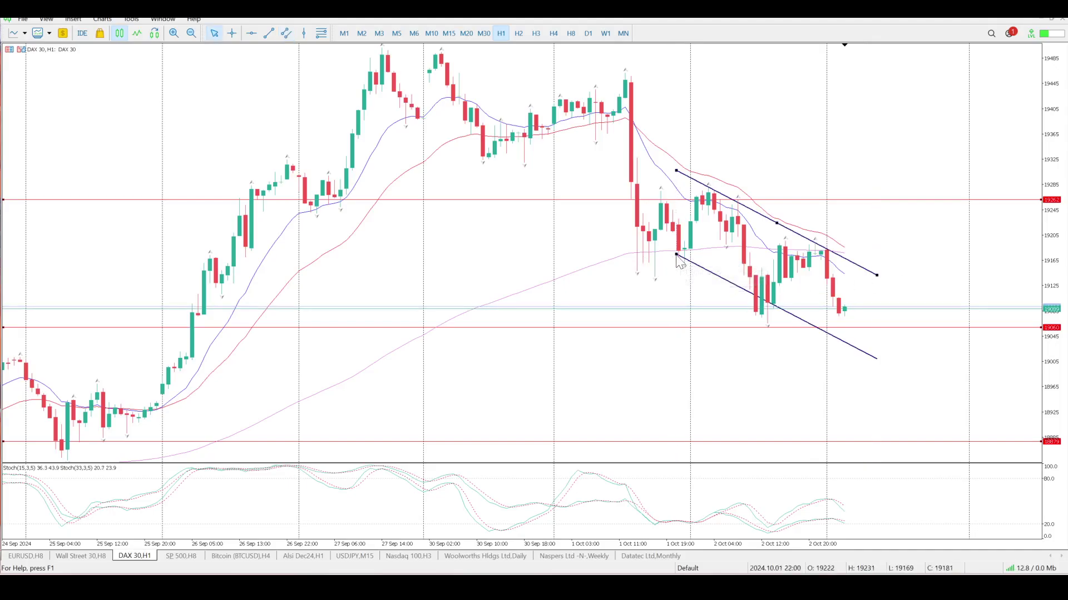
drag(677, 256, 629, 255)
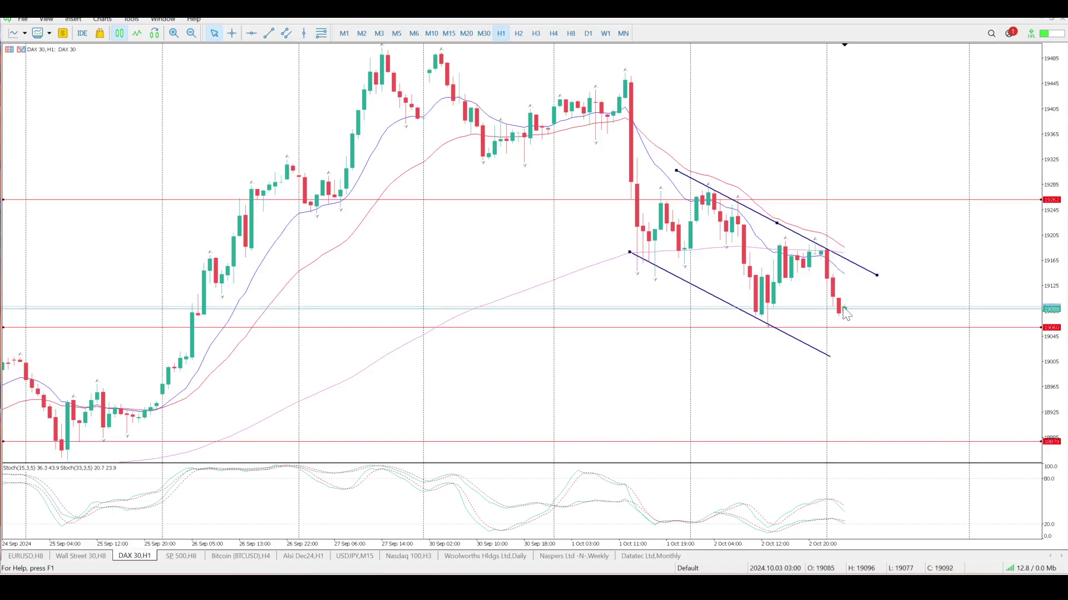
Step: On M15, jump to the latest bars and compress the price scale to reveal the 19060 line
click(449, 33)
click(844, 48)
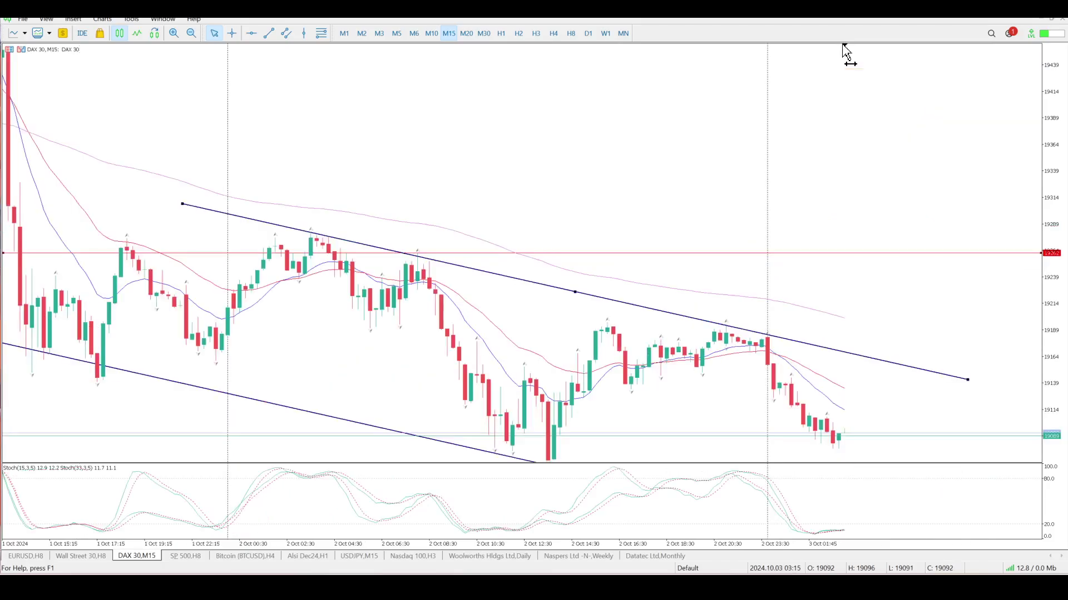
scroll(699, 104, up, 5)
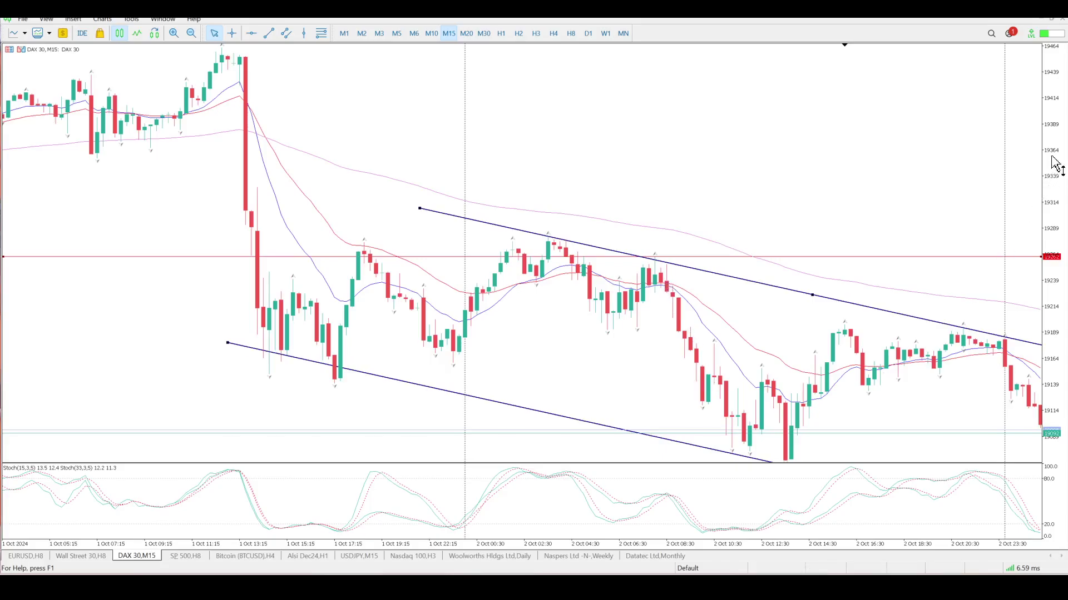
drag(1051, 162, 1038, 270)
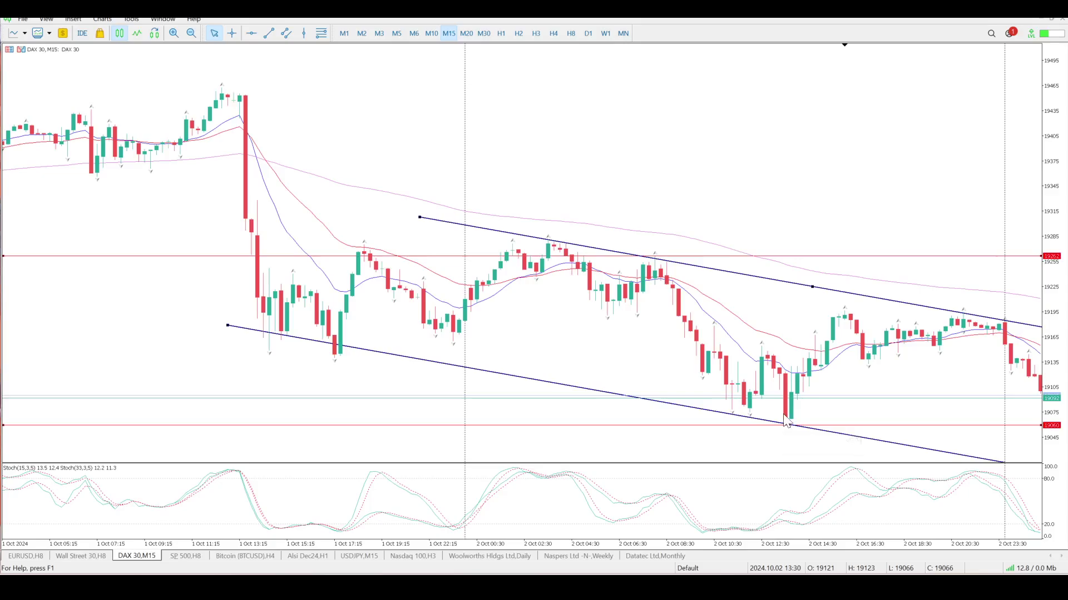
scroll(785, 421, down, 5)
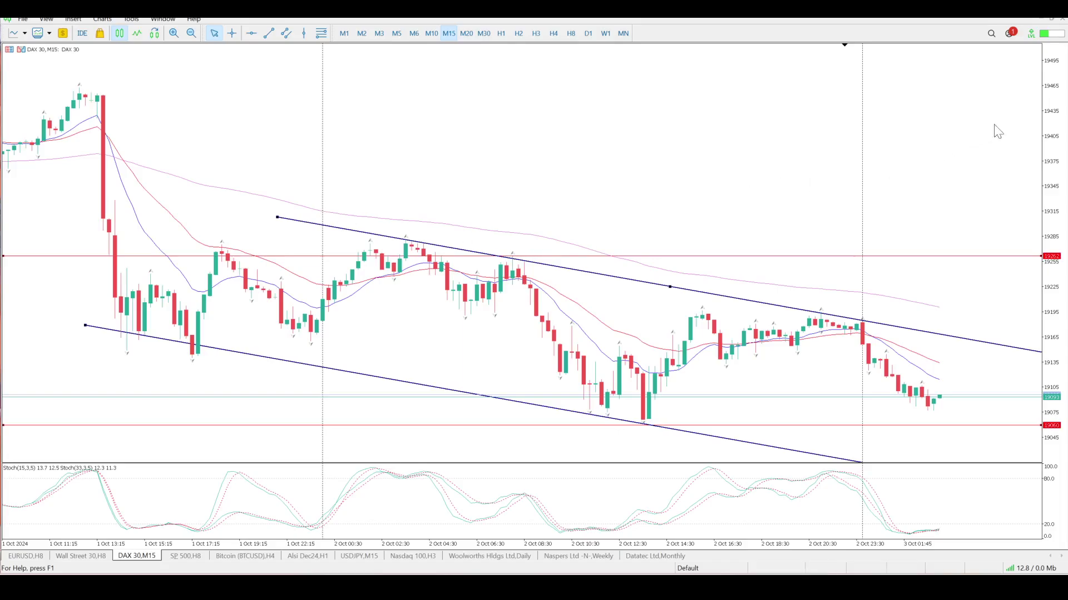
Step: Add a horizontal line at 19152 and compress the price scale to show more range
click(251, 33)
click(721, 348)
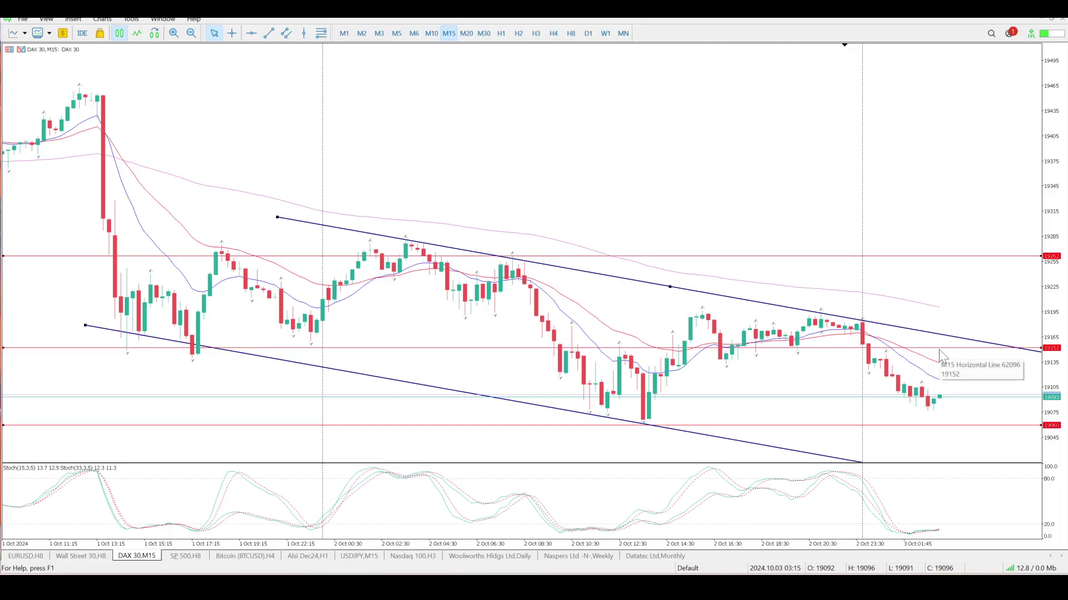
drag(1060, 189, 1027, 457)
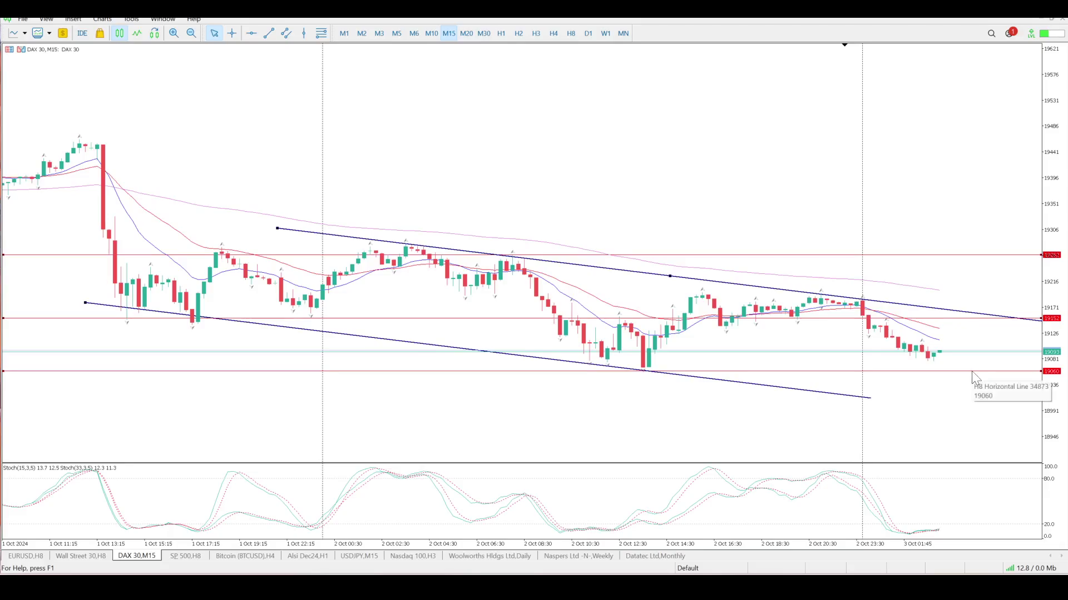
Step: Measure the price distance down to the 19060 line with the crosshair
middle_click(927, 334)
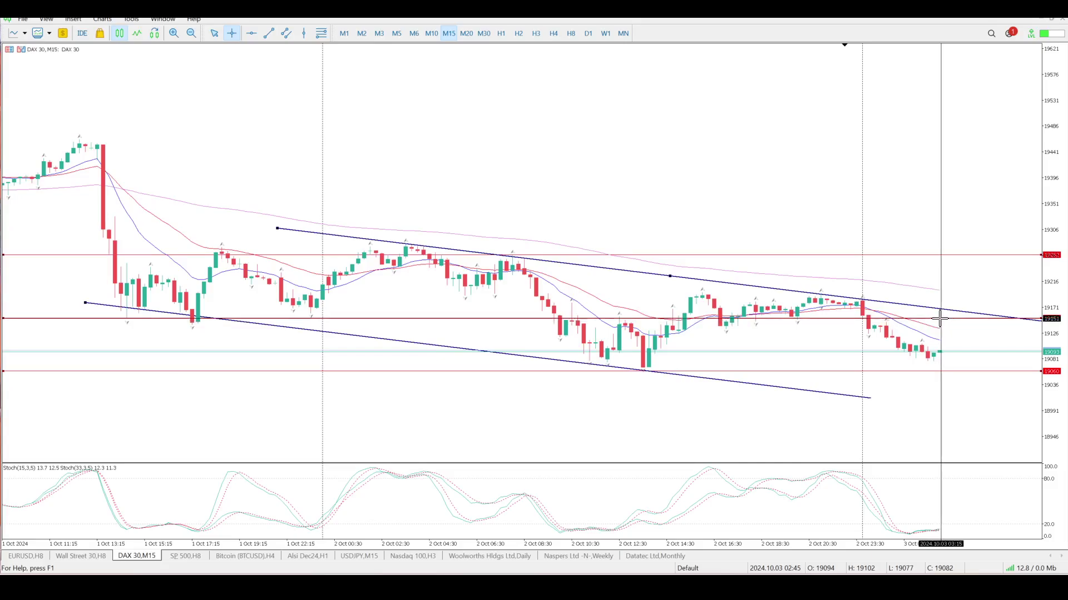
middle_click(941, 320)
middle_click(940, 329)
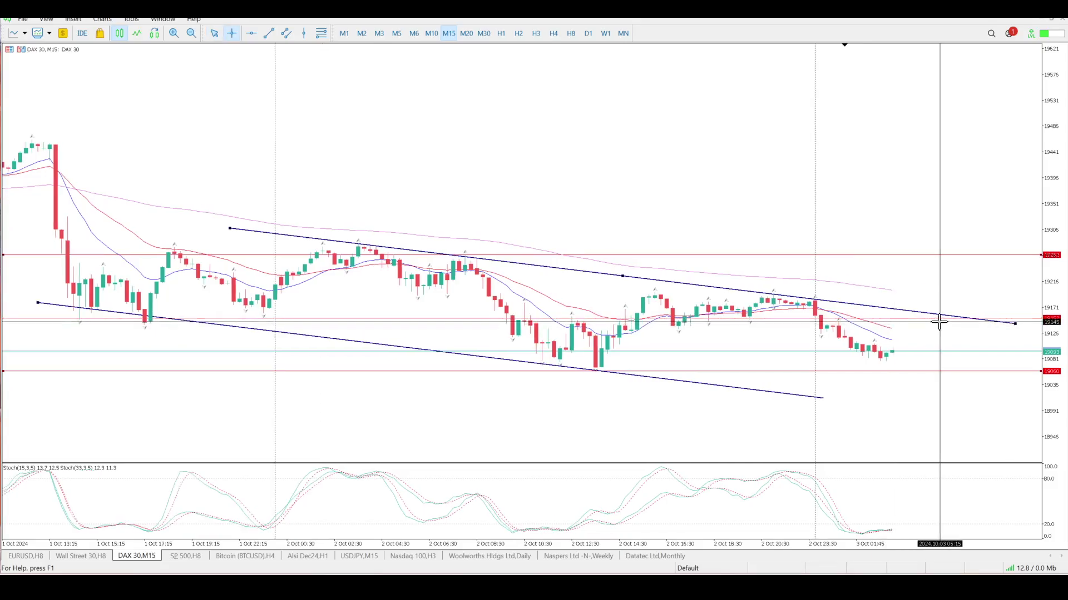
drag(938, 323, 937, 372)
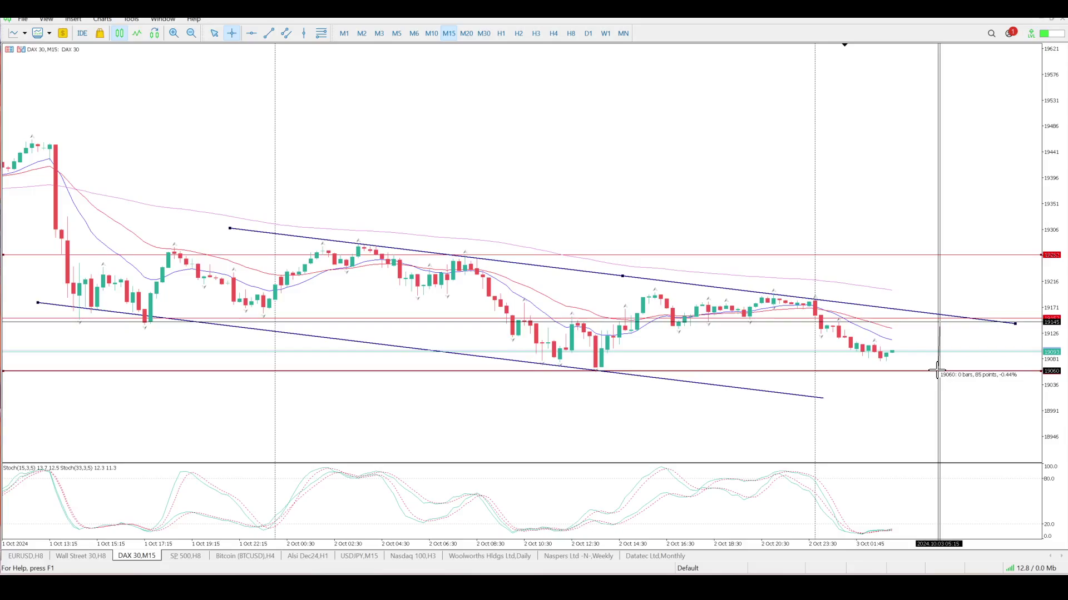
drag(936, 370, 937, 371)
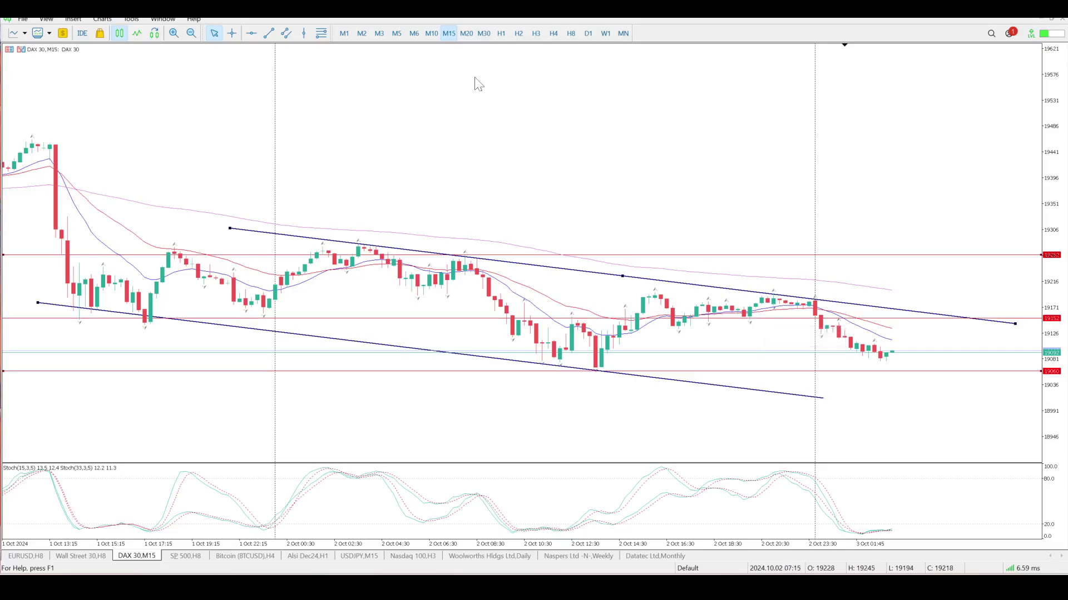
Step: Back on H1, add a red horizontal resistance line at 19197
click(501, 34)
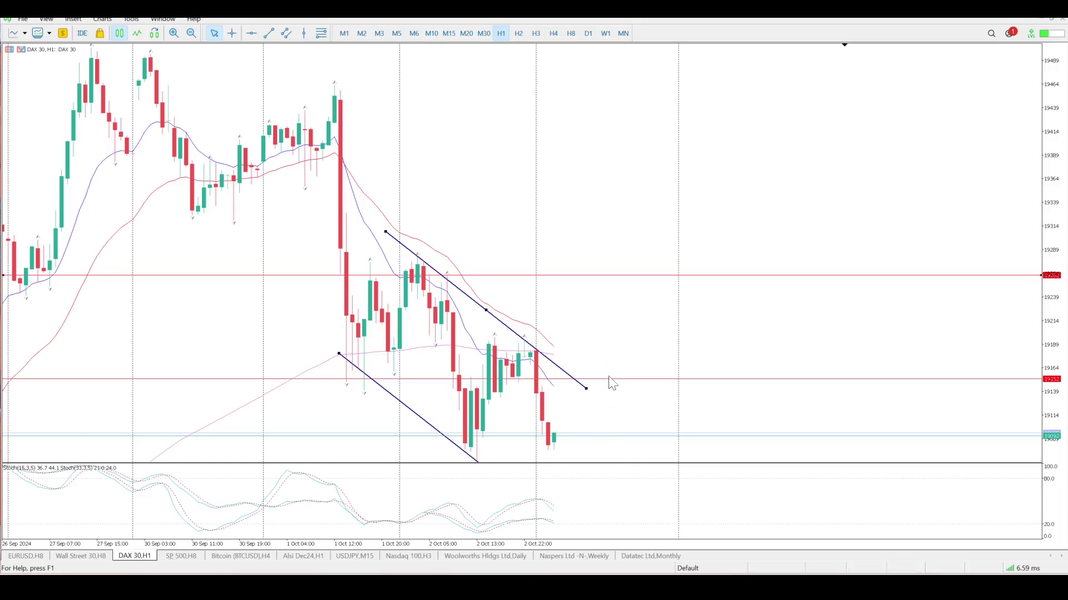
scroll(645, 338, up, 2)
scroll(645, 336, up, 4)
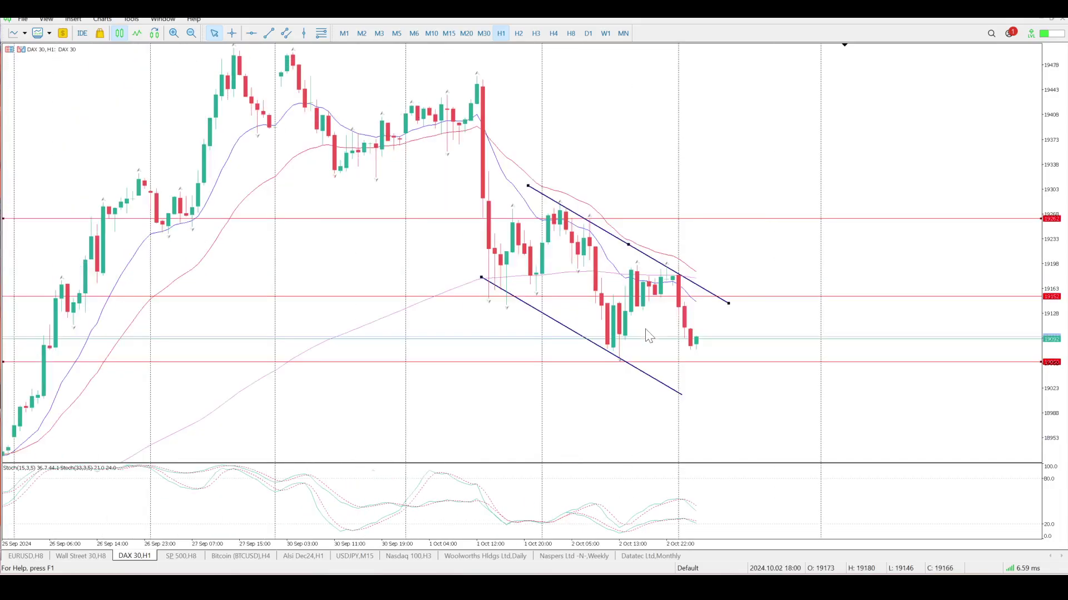
click(253, 34)
drag(684, 248, 700, 266)
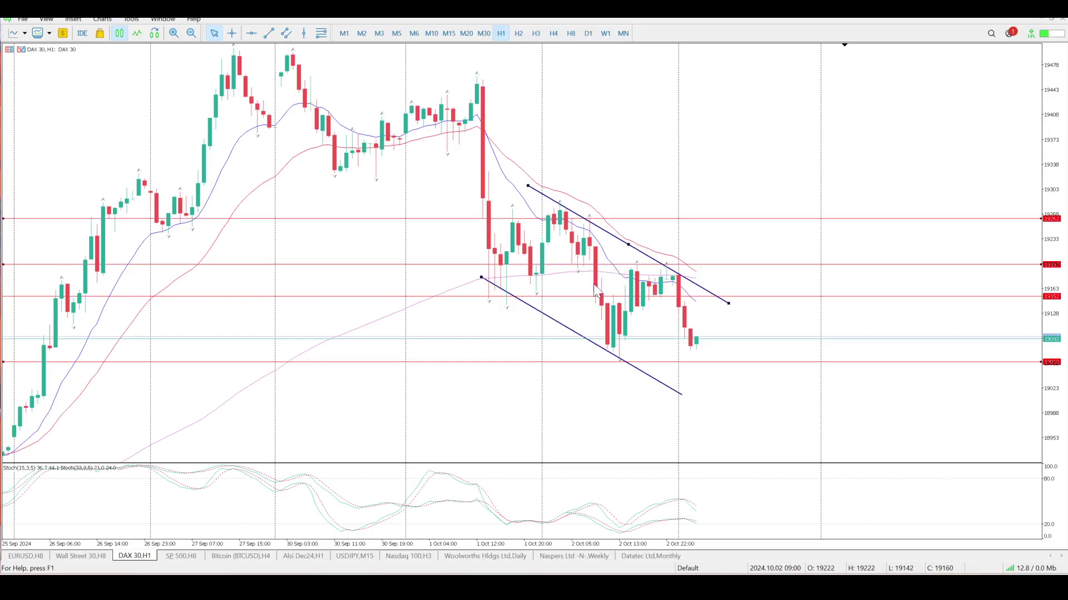
mouse_move(633, 287)
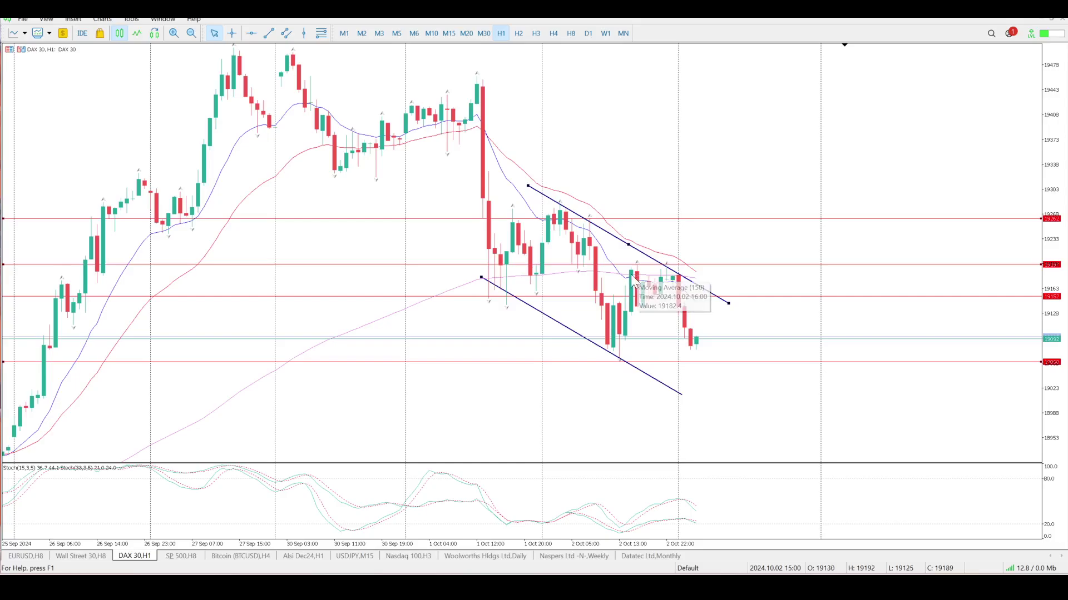
mouse_move(704, 268)
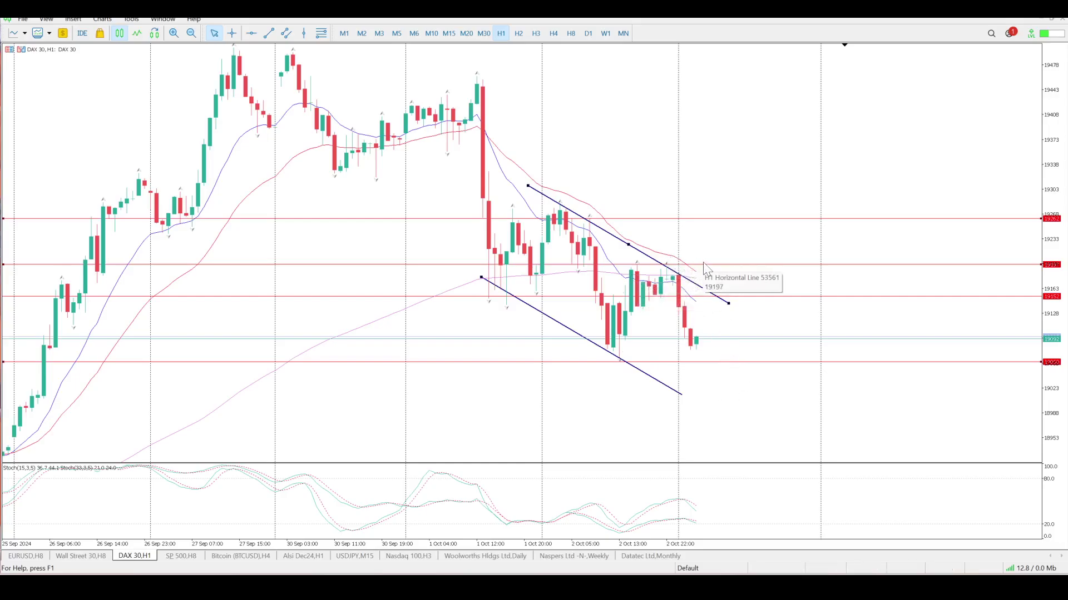
mouse_move(699, 225)
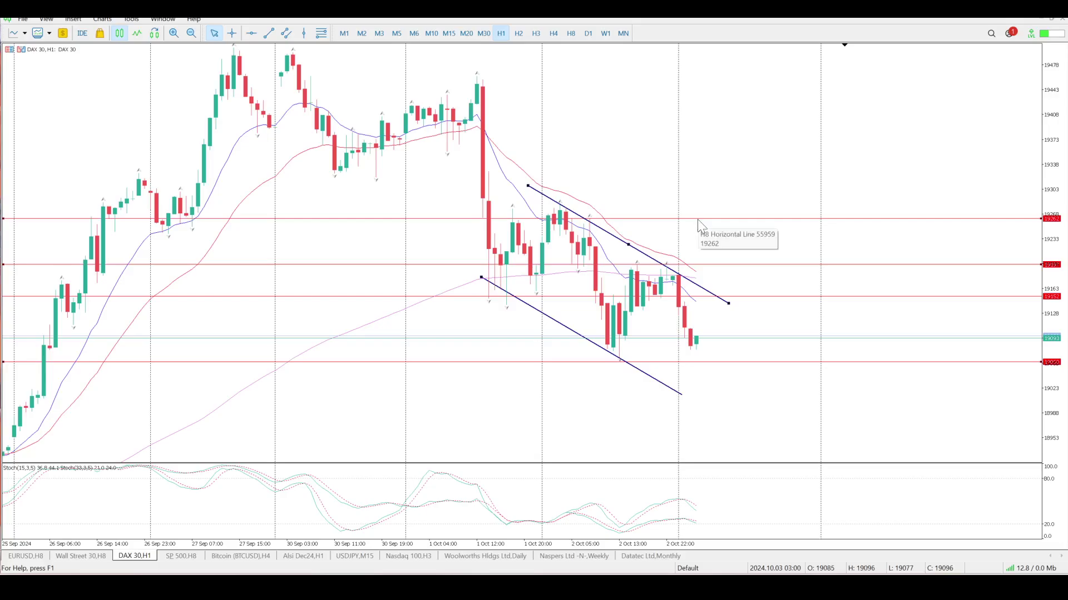
Step: On M15, jump to the latest bars and compress the price scale until 18879 fits
click(449, 34)
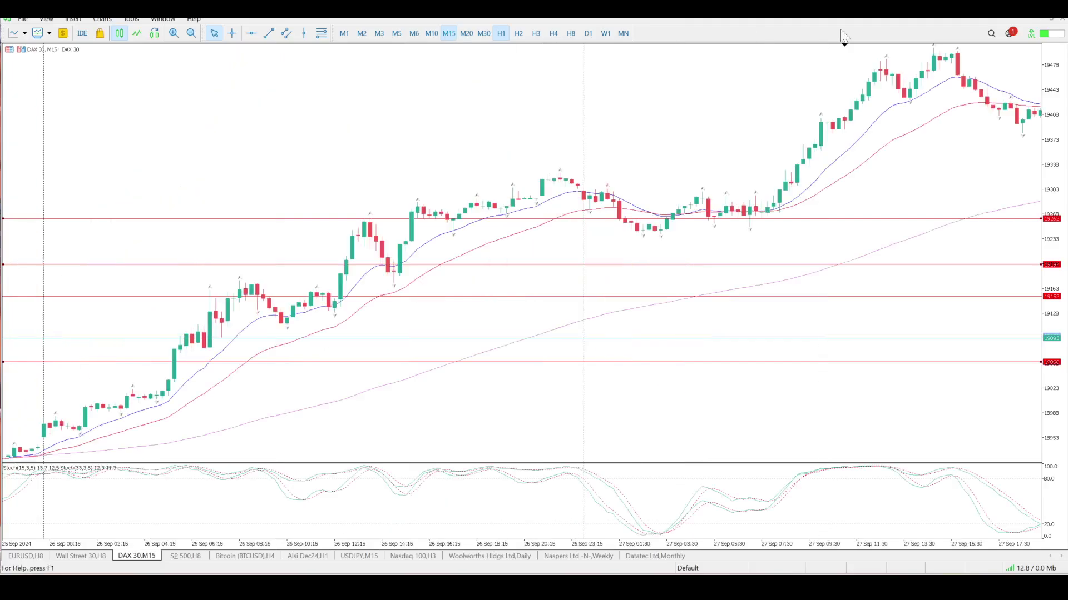
click(844, 45)
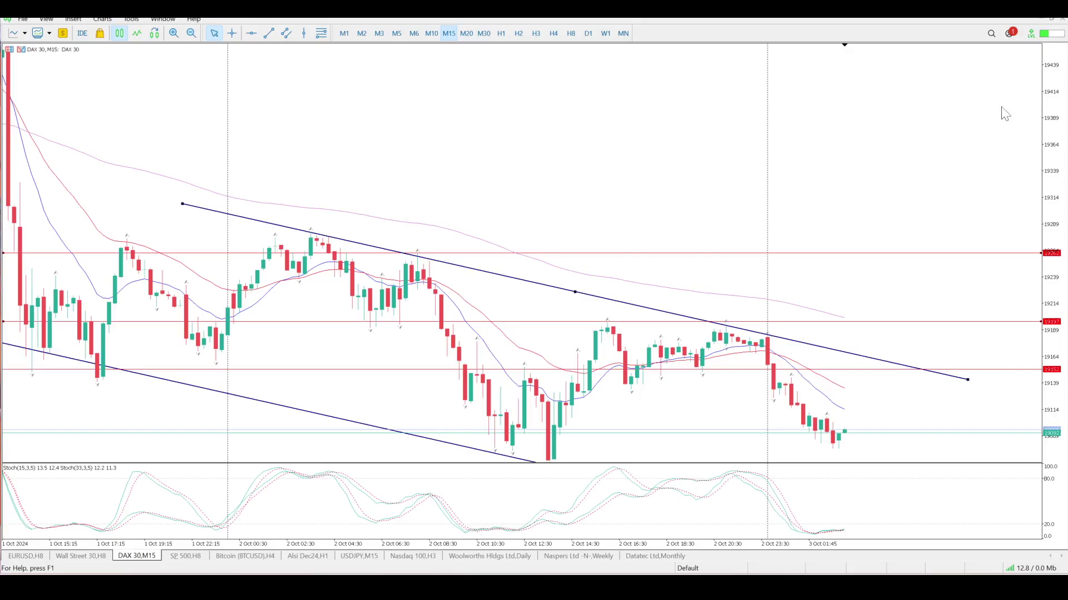
drag(1053, 85, 1052, 178)
drag(1054, 89, 1063, 575)
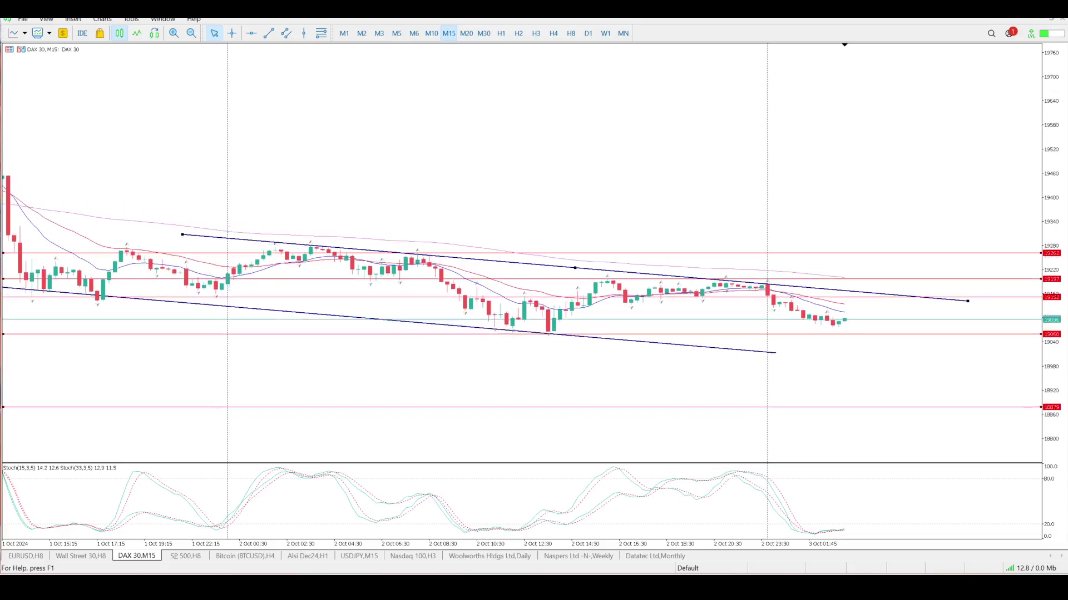
drag(1051, 76, 887, 356)
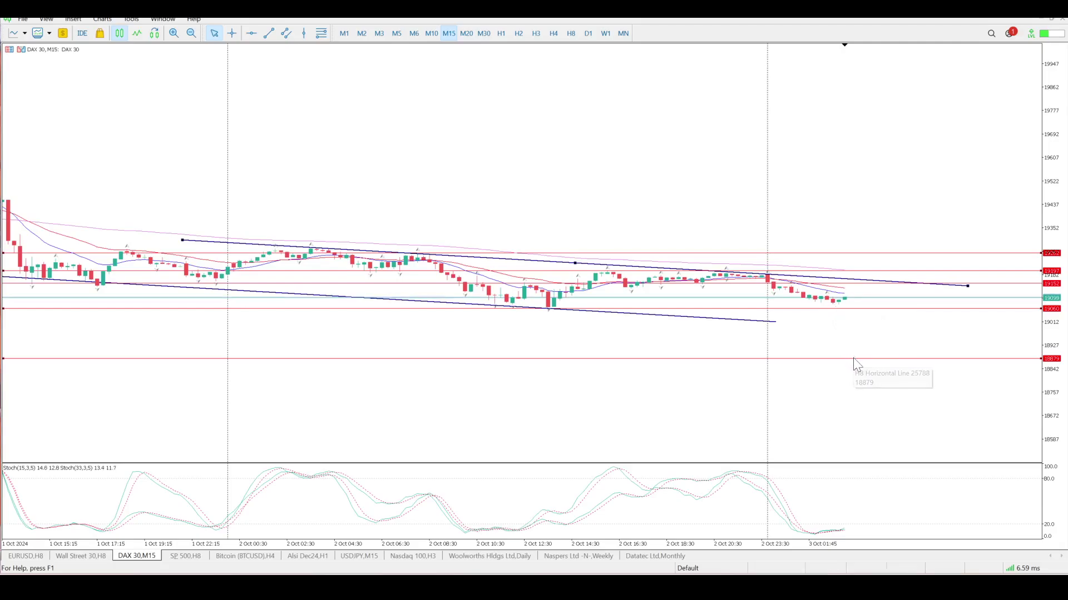
Step: On H1, widen the price range, scroll back in history, and select the upper channel trendline
click(501, 34)
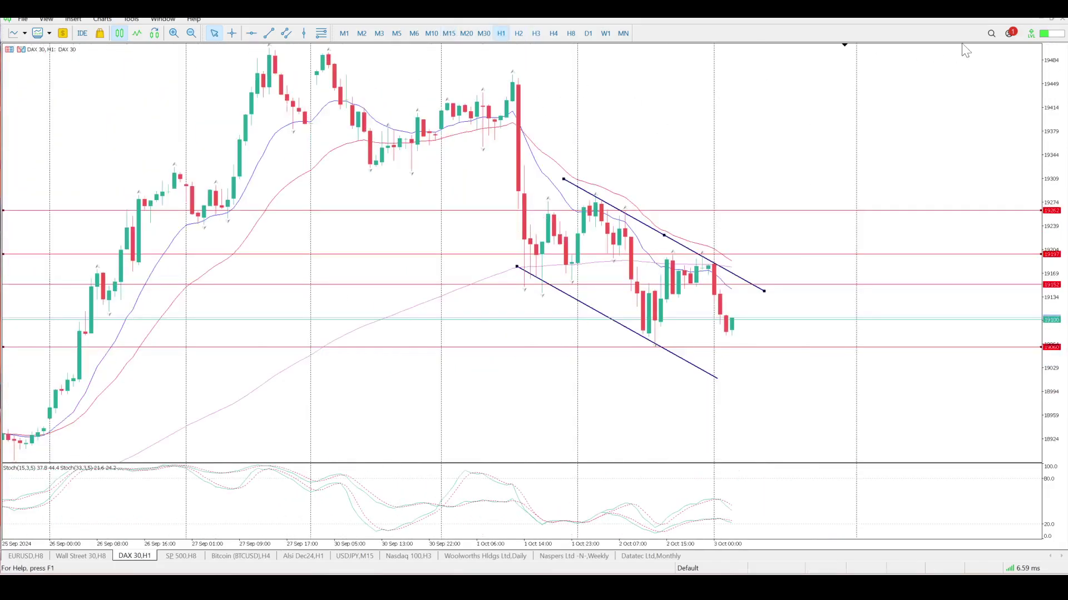
drag(1053, 62, 1044, 211)
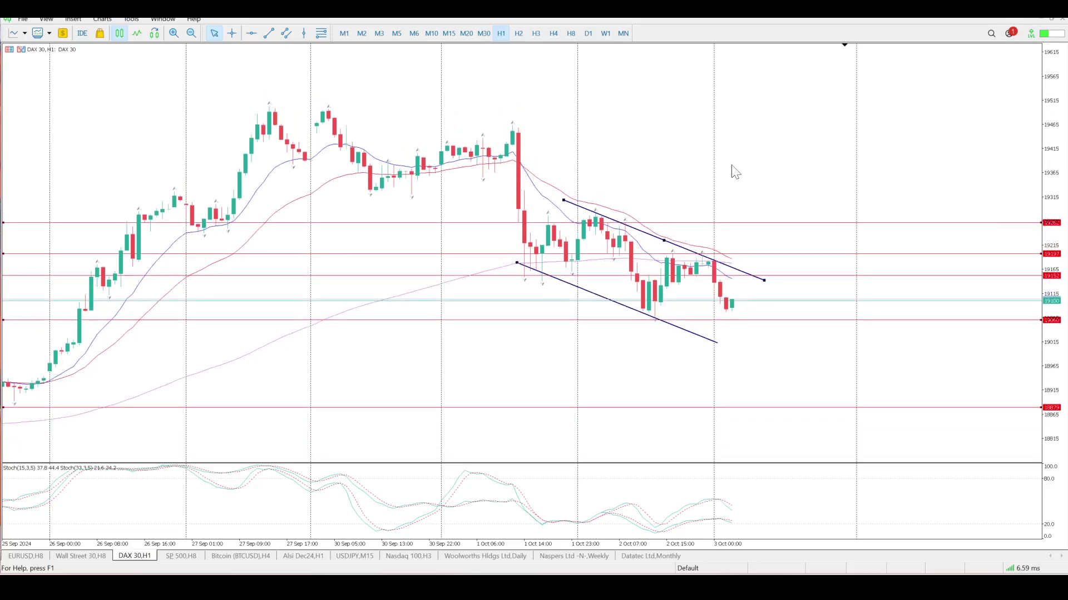
scroll(733, 168, up, 5)
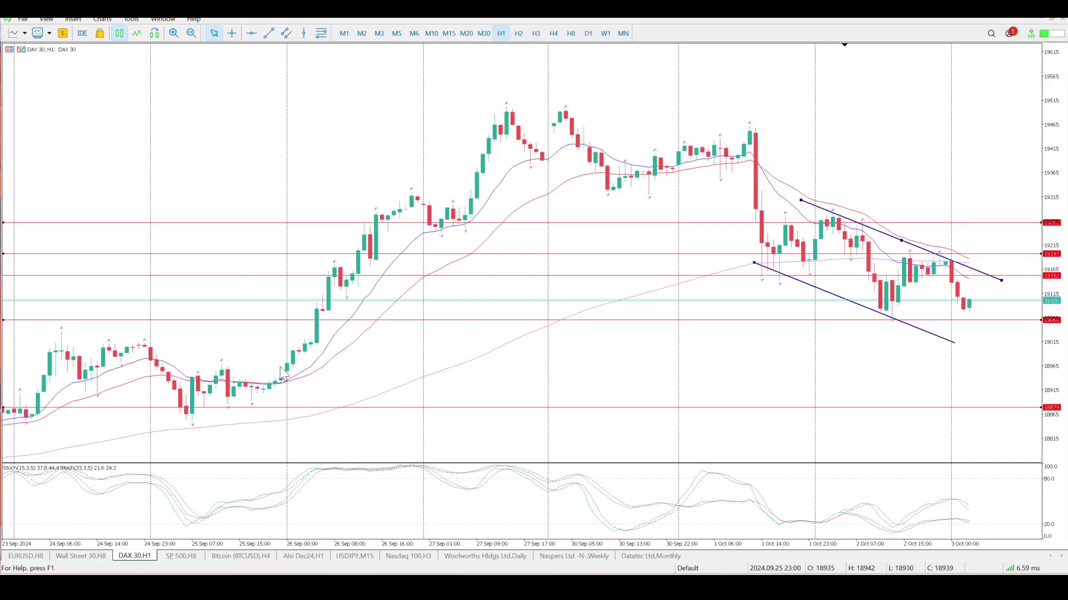
mouse_move(896, 267)
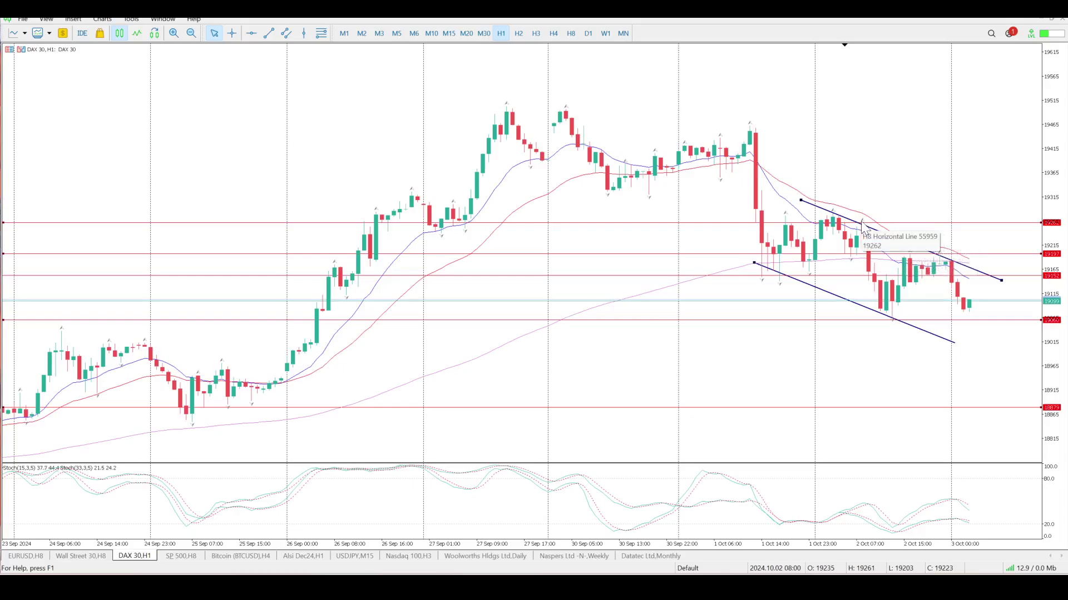
double_click(903, 243)
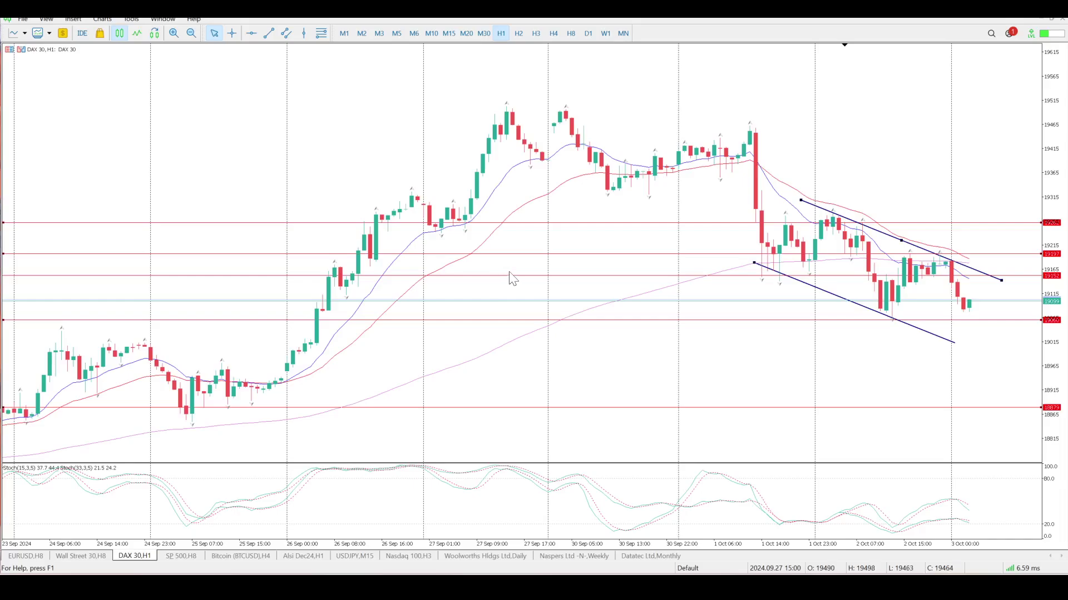
scroll(693, 262, down, 2)
scroll(693, 262, down, 3)
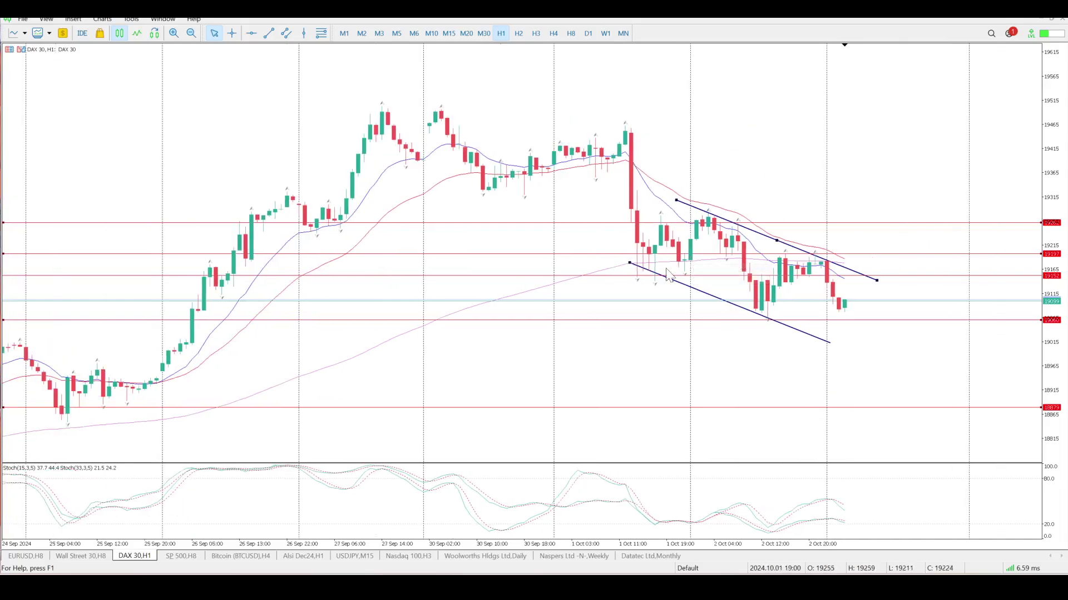
scroll(669, 276, up, 2)
mouse_move(669, 276)
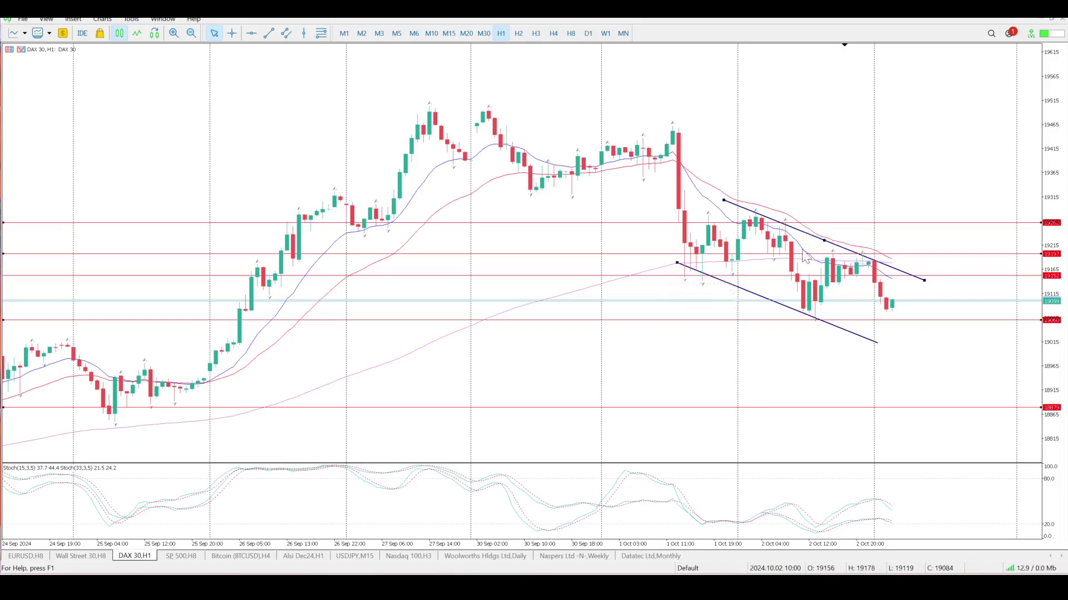
Step: Switch to H8 bars and scroll back to show history from mid-August
mouse_move(859, 271)
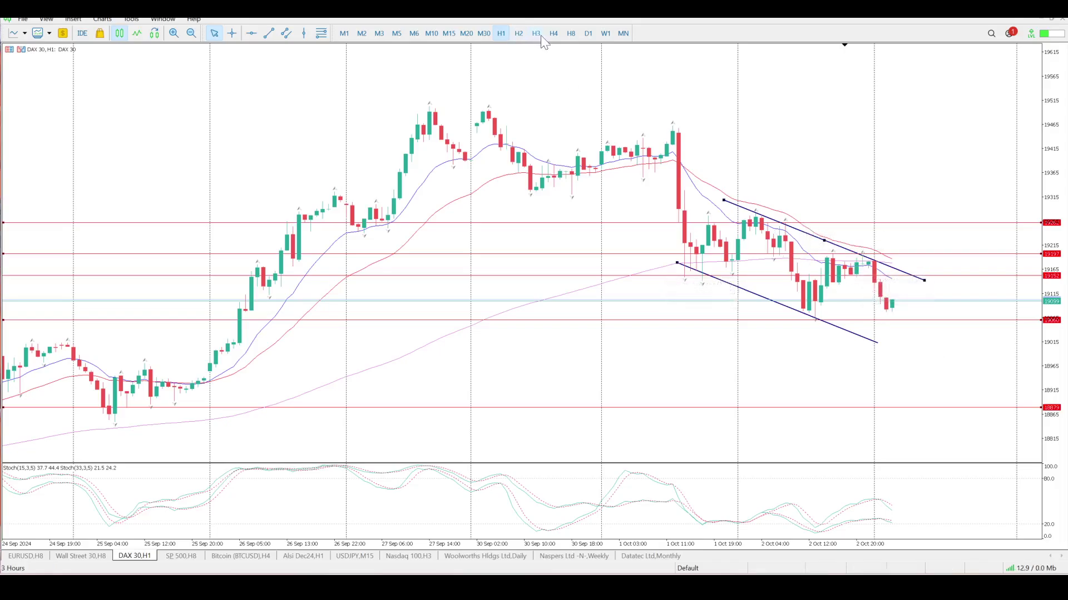
click(570, 33)
scroll(538, 184, up, 10)
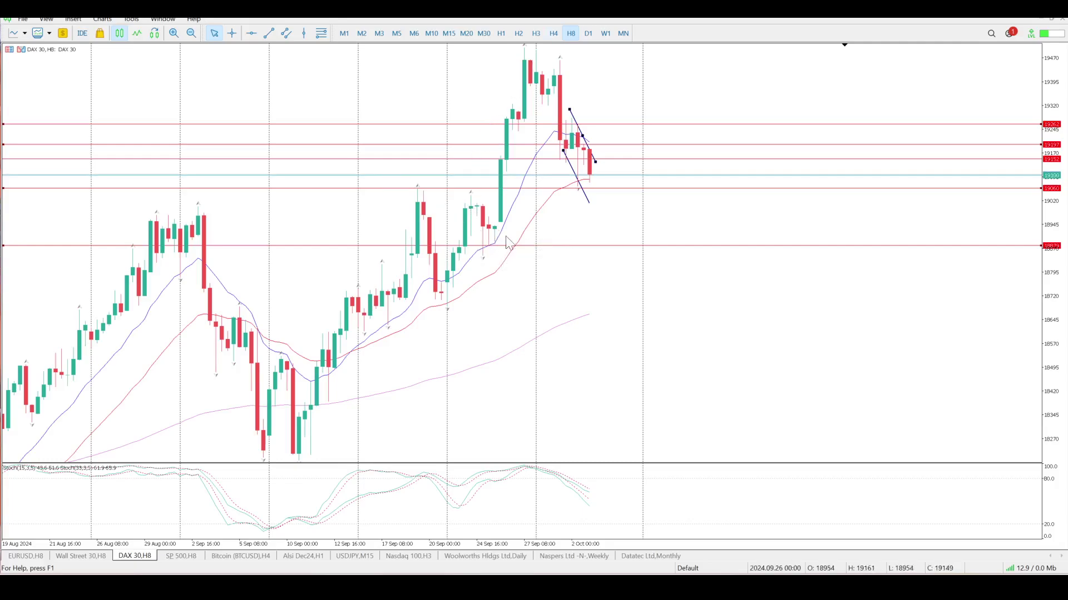
mouse_move(541, 209)
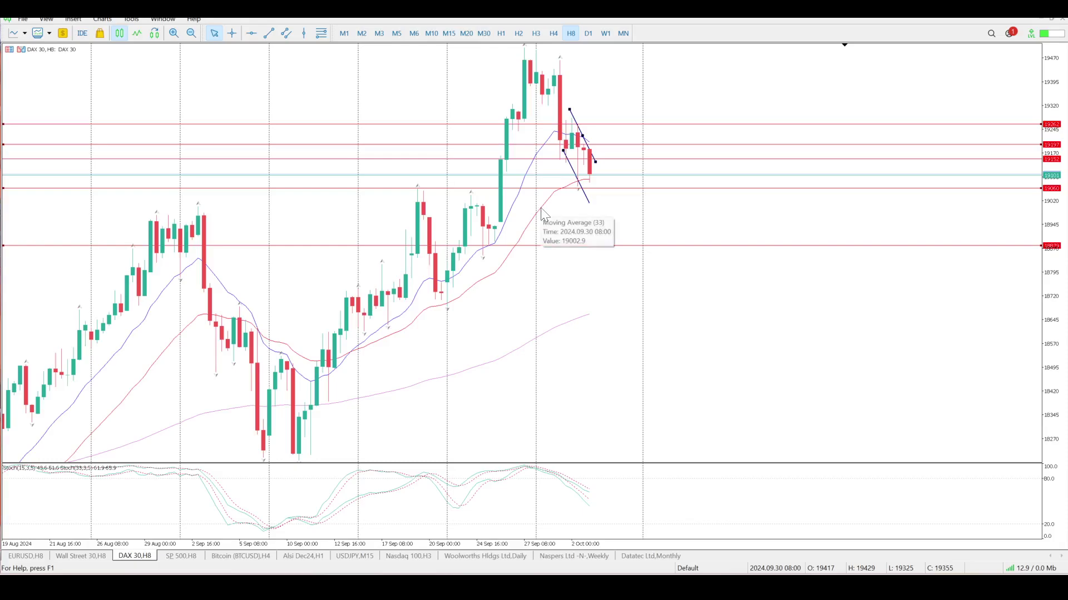